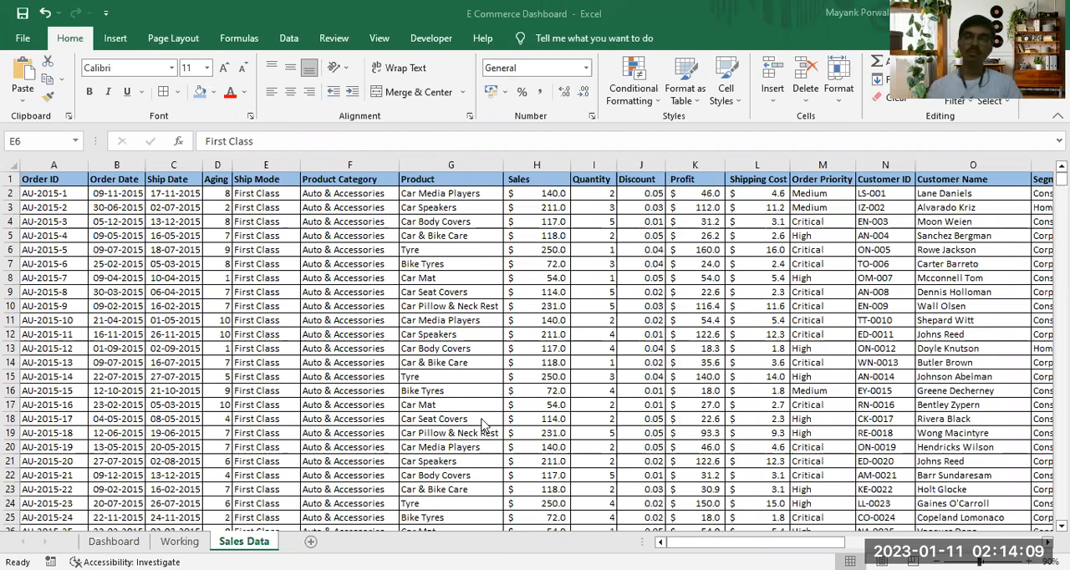
Preview the printout of the Sales Data sheet and look at the options for what to print
{"action": "left_click", "coordinate": [276, 372]}
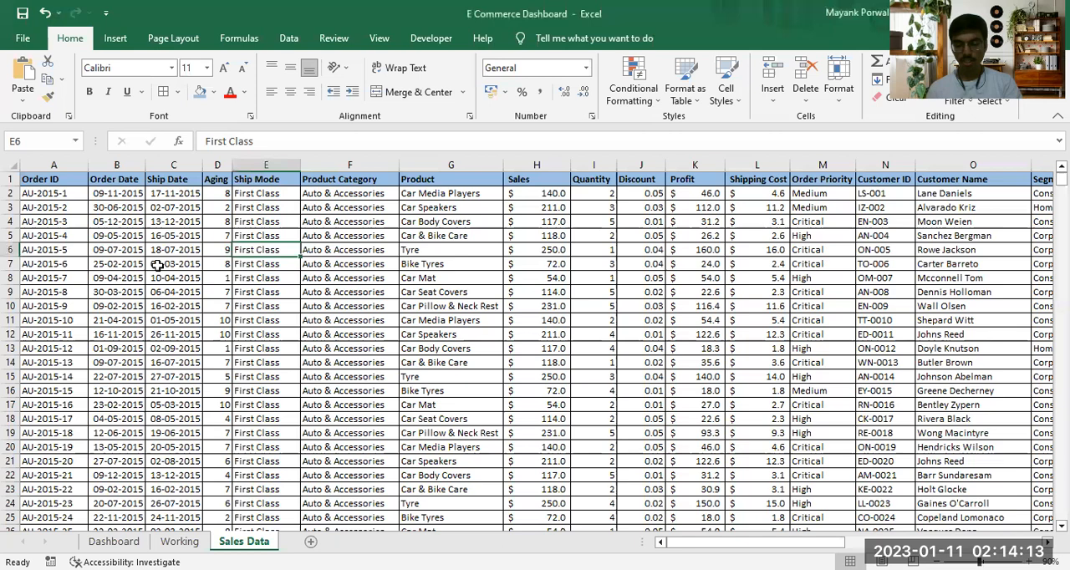
{"action": "key", "text": "ctrl+p"}
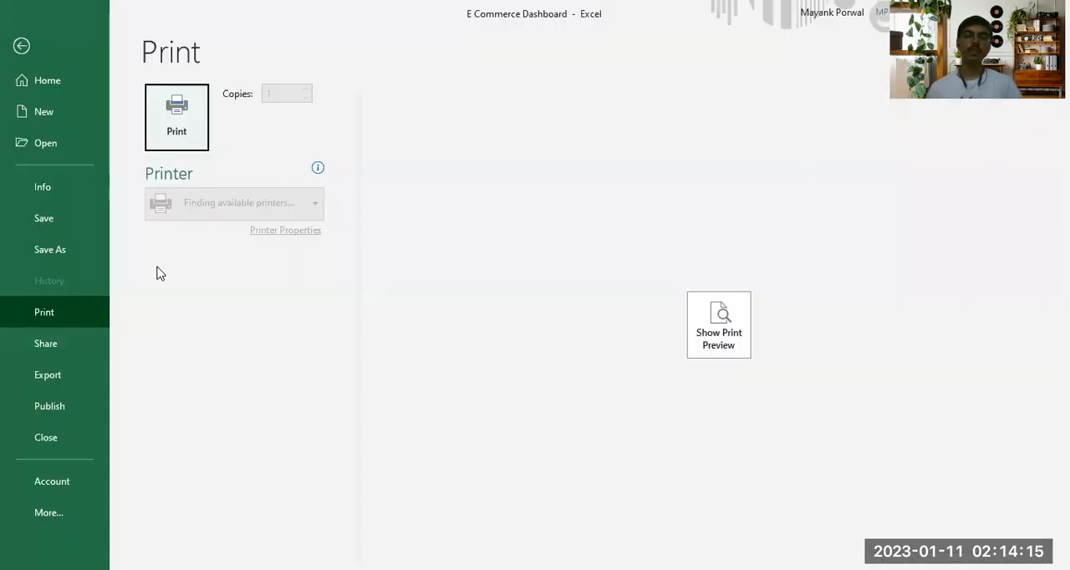
{"action": "left_click", "coordinate": [744, 332]}
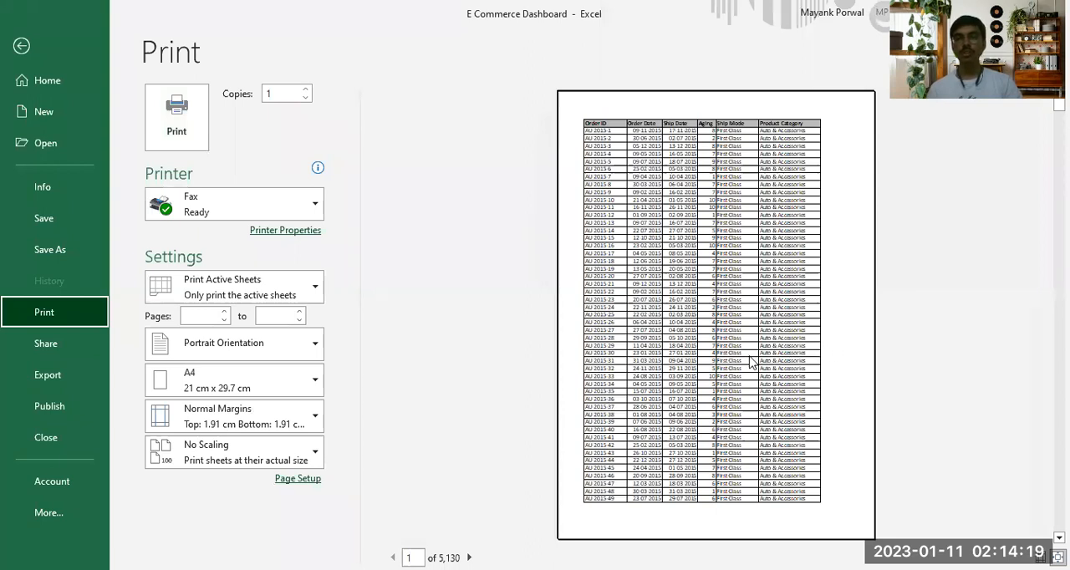
{"action": "scroll", "coordinate": [755, 372], "scroll_direction": "down", "scroll_amount": 2}
{"action": "scroll", "coordinate": [761, 377], "scroll_direction": "up", "scroll_amount": 2}
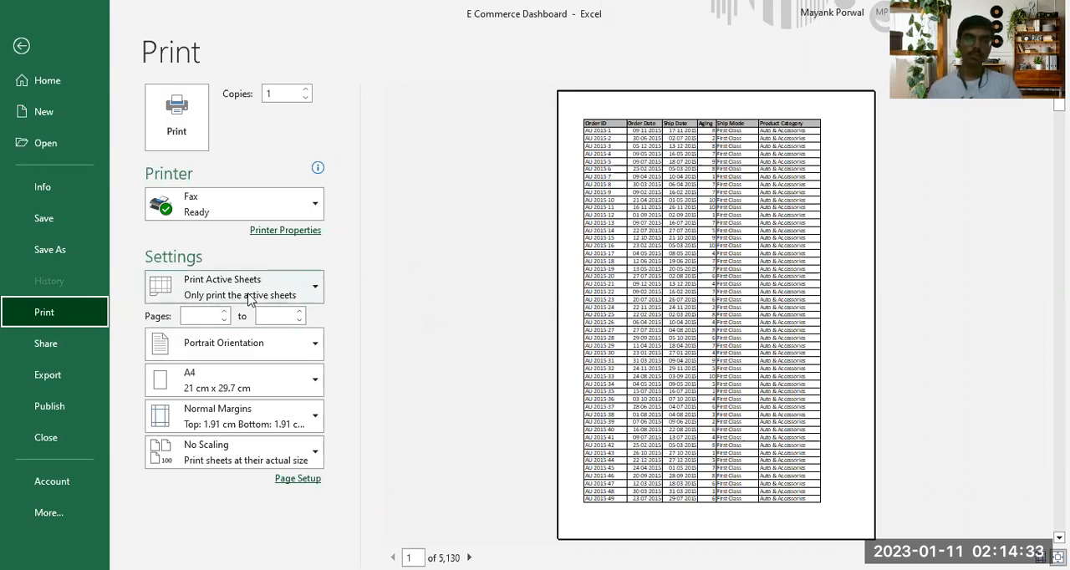
{"action": "left_click", "coordinate": [294, 289]}
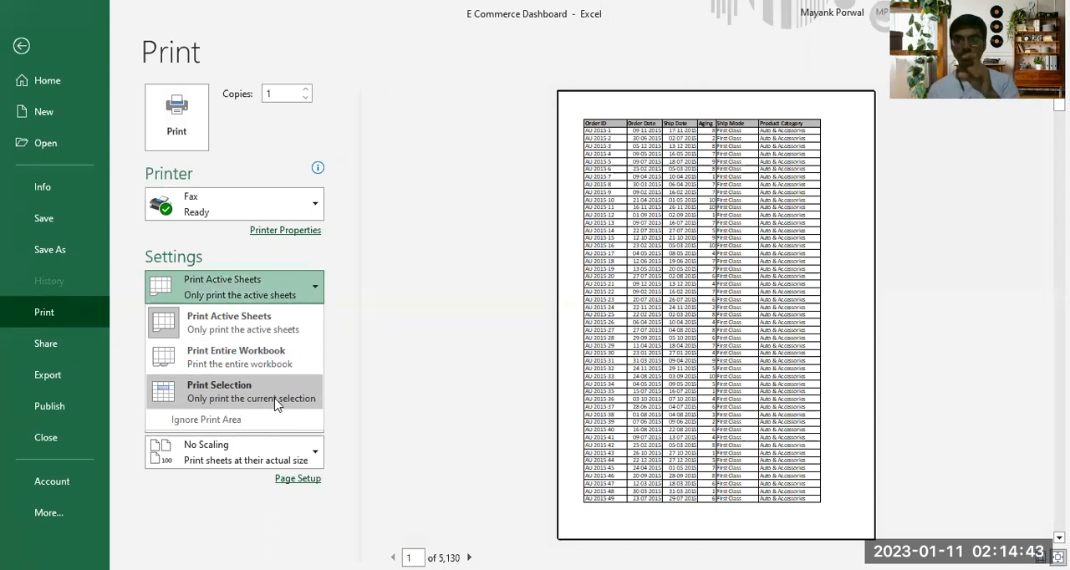
{"action": "left_click", "coordinate": [384, 287]}
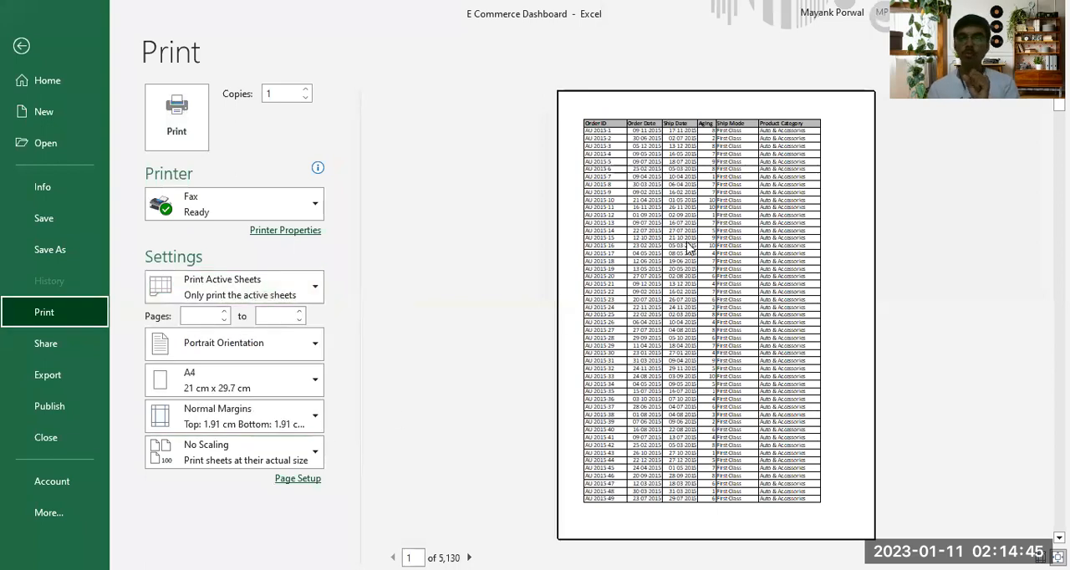
Set the print scaling to Fit All Columns on One Page and return to the worksheet
{"action": "left_click", "coordinate": [272, 454]}
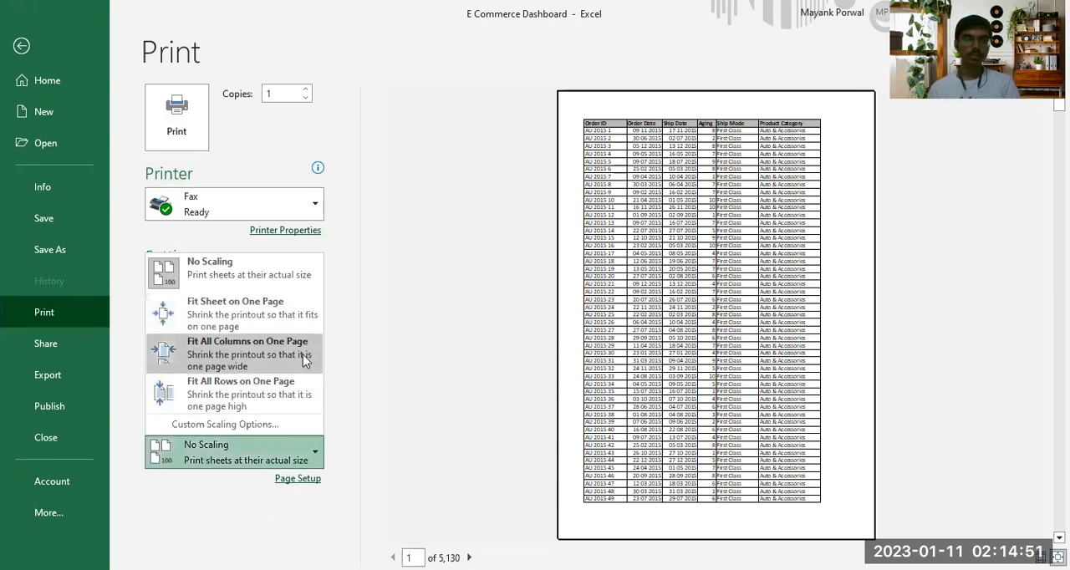
{"action": "left_click", "coordinate": [243, 353]}
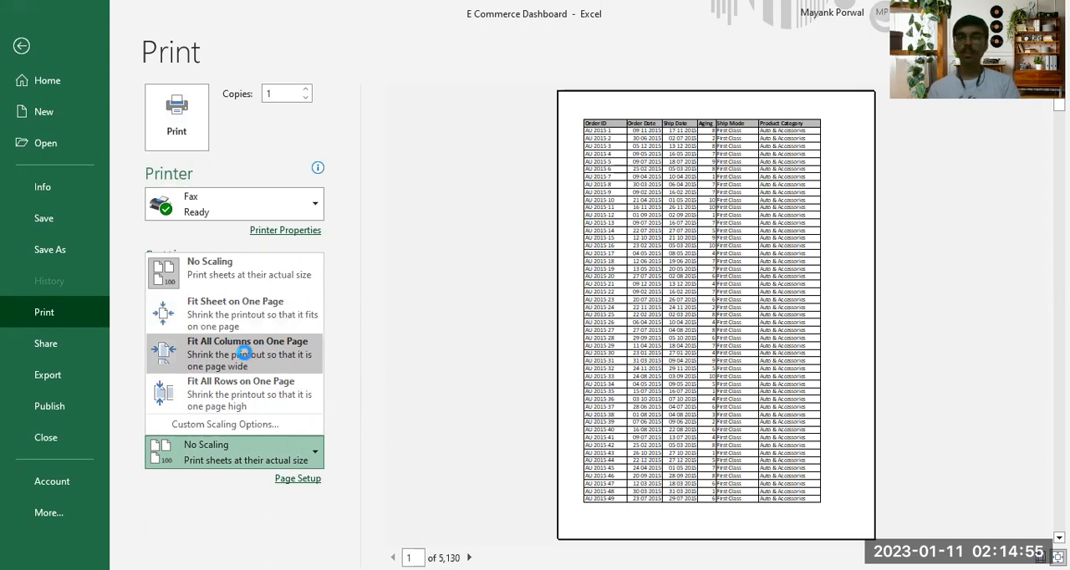
{"action": "left_click", "coordinate": [756, 195]}
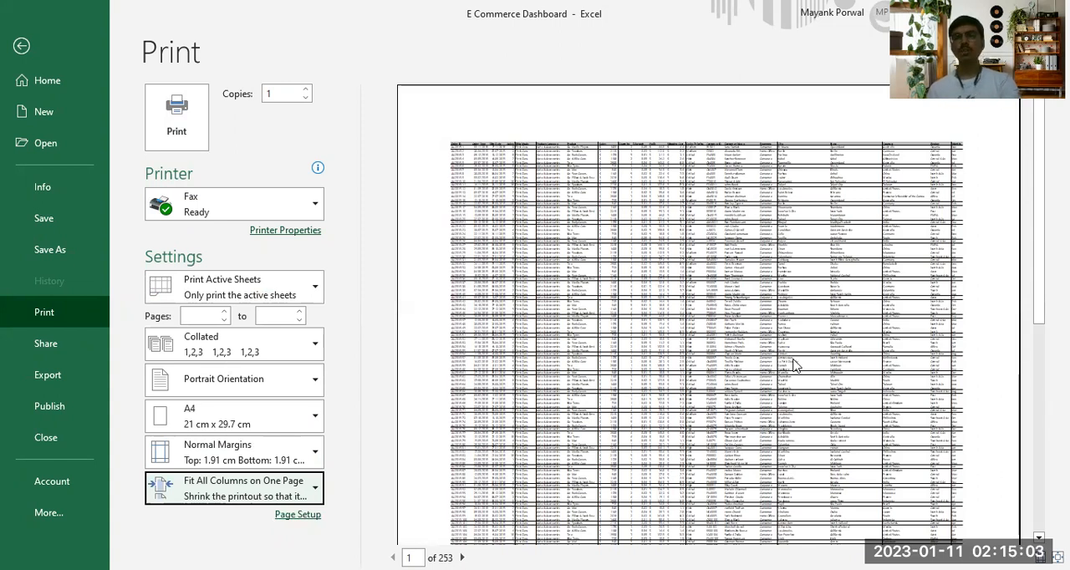
{"action": "key", "text": "Escape"}
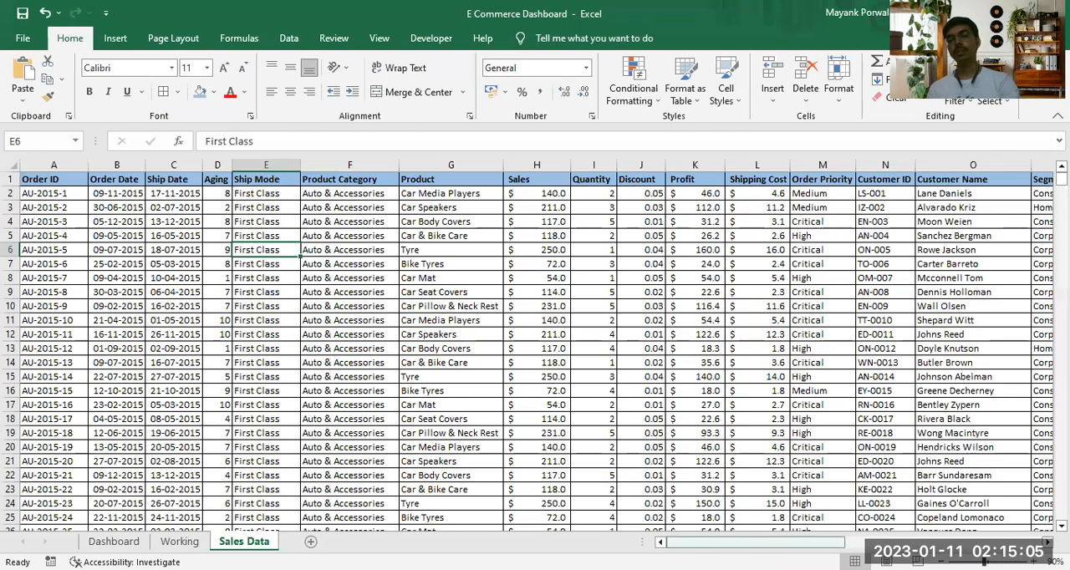
Select columns N through T, from Customer ID to Region, on the Sales Data sheet
{"action": "scroll", "coordinate": [279, 220], "scroll_direction": "right", "scroll_amount": 10}
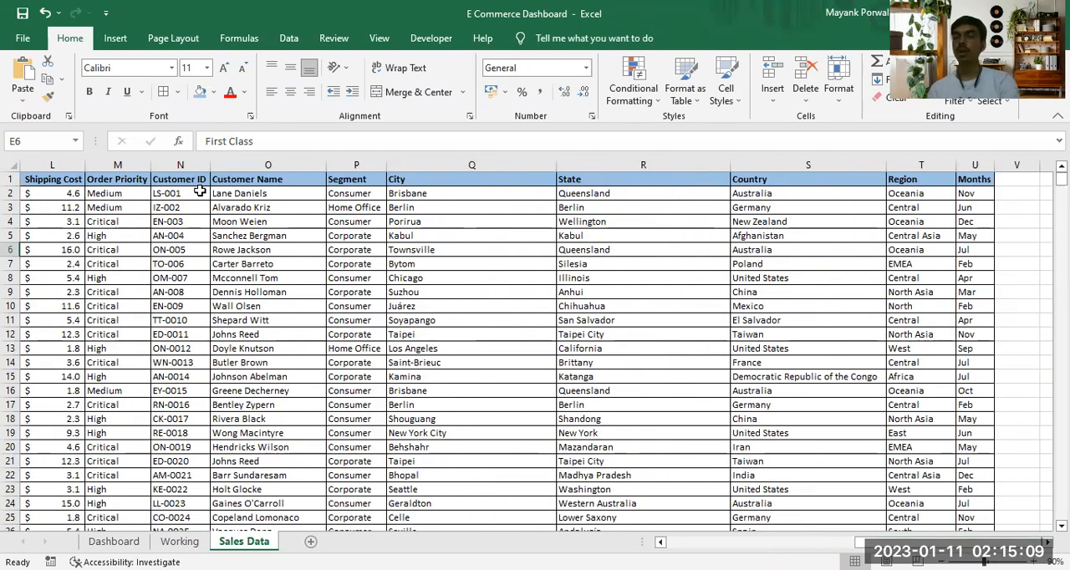
{"action": "left_click", "coordinate": [181, 166]}
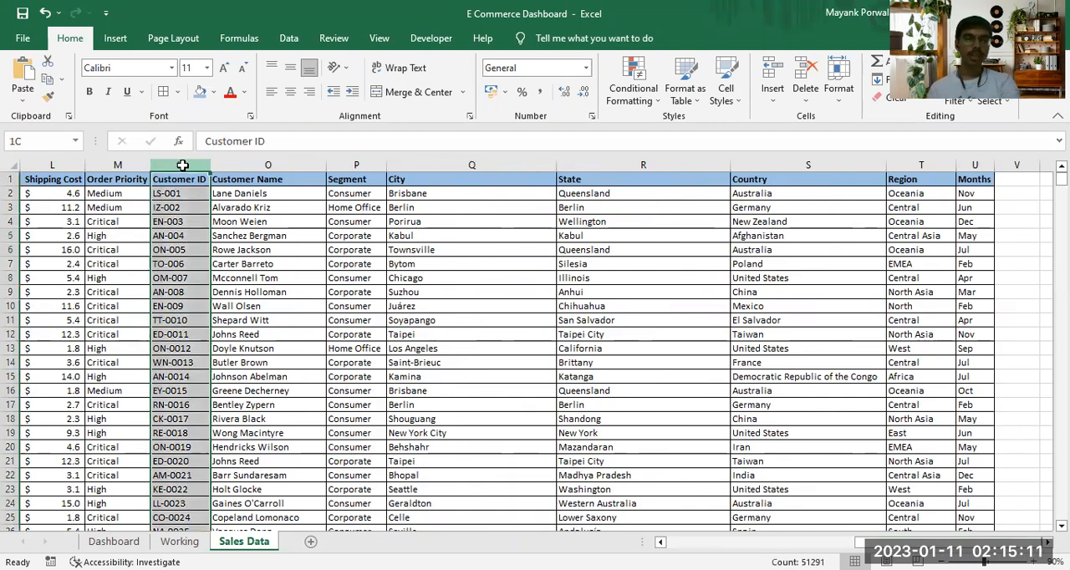
{"action": "left_click", "coordinate": [815, 158], "text": "shift"}
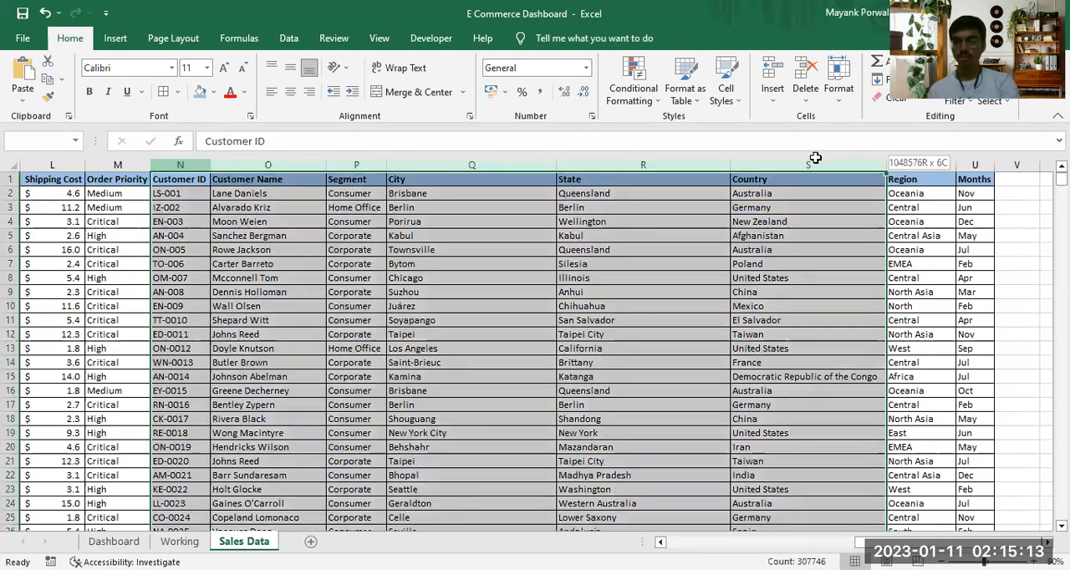
{"action": "left_click_drag", "start_coordinate": [815, 158], "coordinate": [919, 165]}
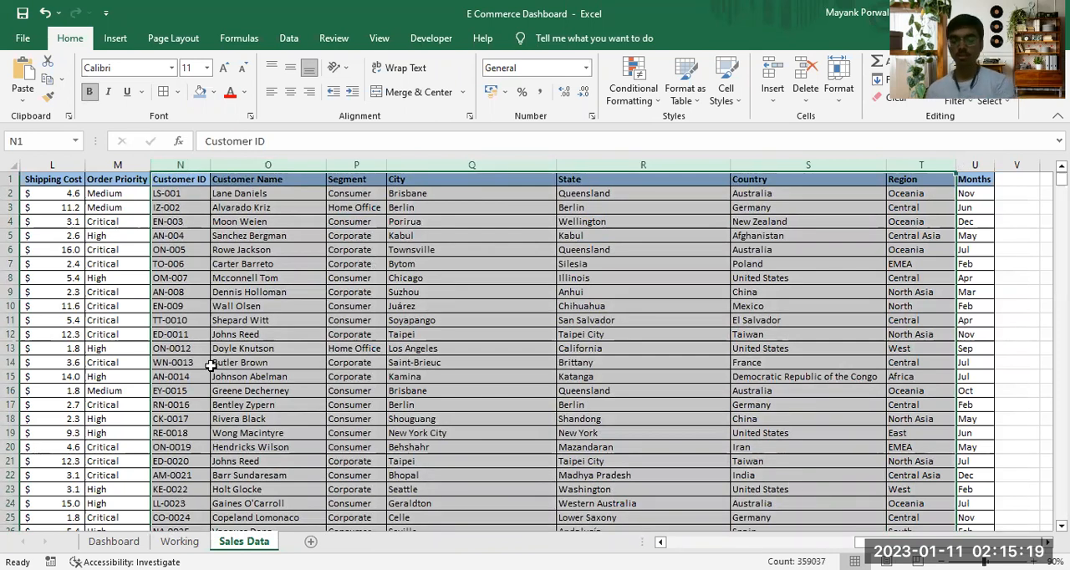
Show the print preview and restrict the printout to the selected columns with Print Selection
{"action": "key", "text": "ctrl+p"}
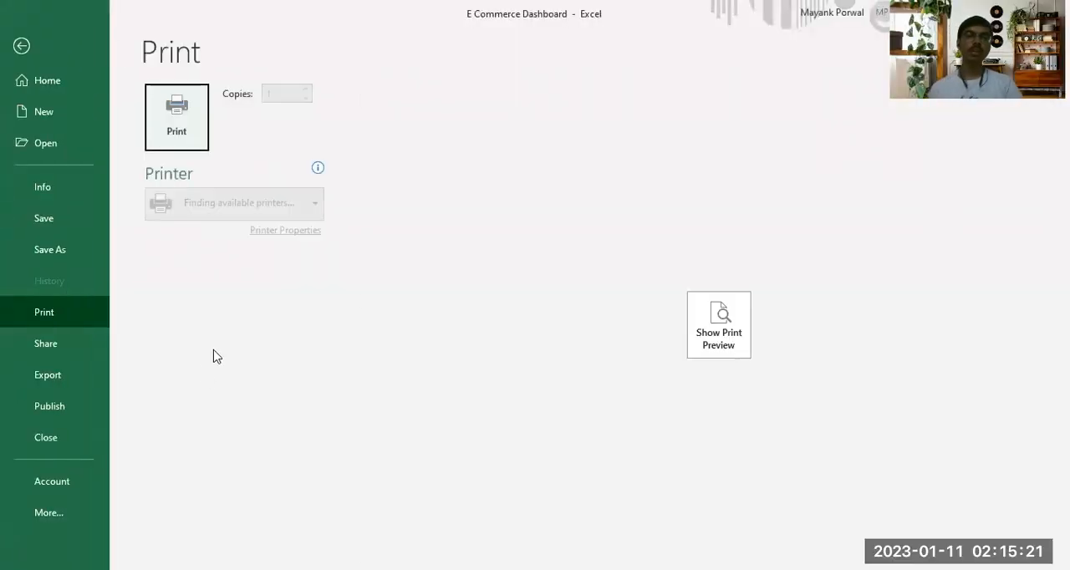
{"action": "left_click", "coordinate": [695, 308]}
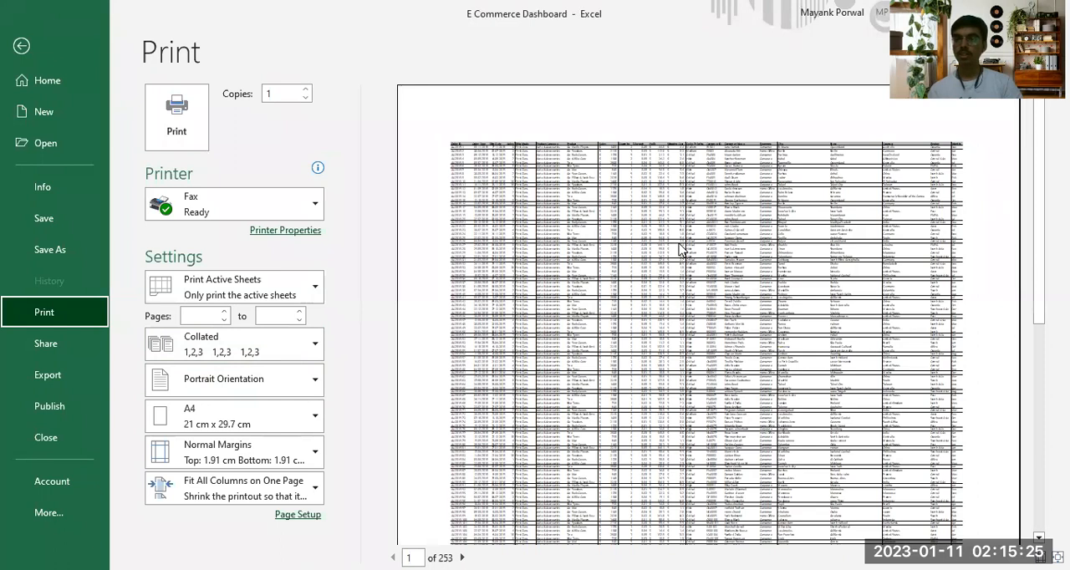
{"action": "left_click", "coordinate": [314, 290]}
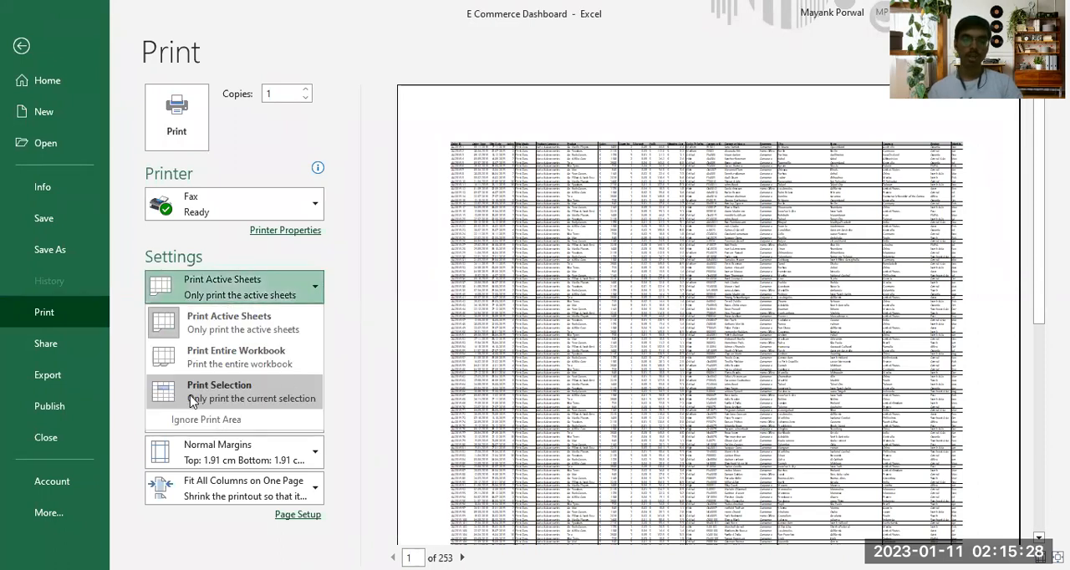
{"action": "left_click", "coordinate": [264, 390]}
Examine the previewed selection through page 4, checking whether each page has column headings, and return to the worksheet
{"action": "scroll", "coordinate": [632, 293], "scroll_direction": "down", "scroll_amount": 5}
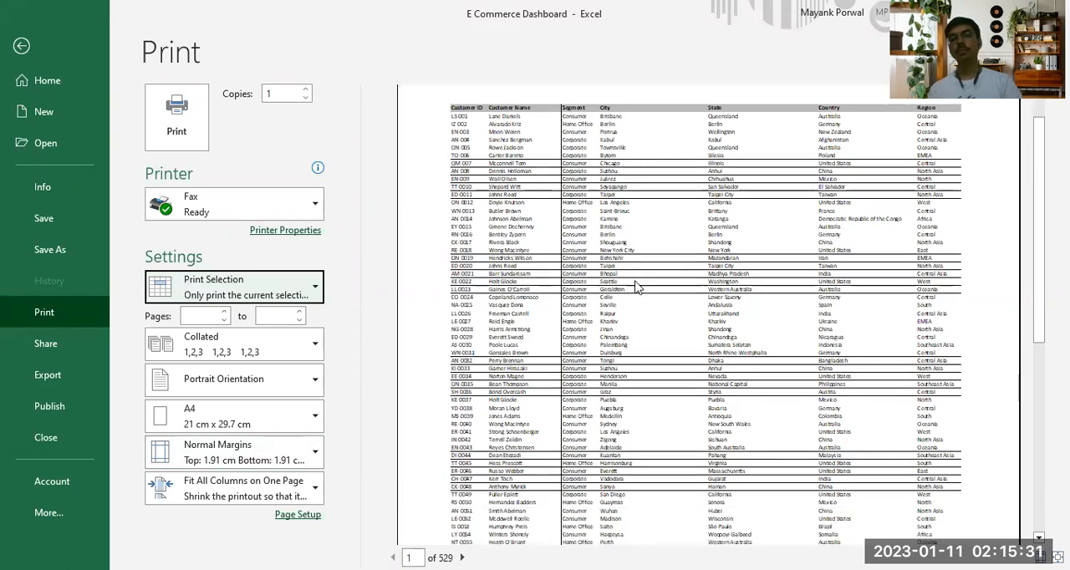
{"action": "scroll", "coordinate": [633, 292], "scroll_direction": "up", "scroll_amount": 5}
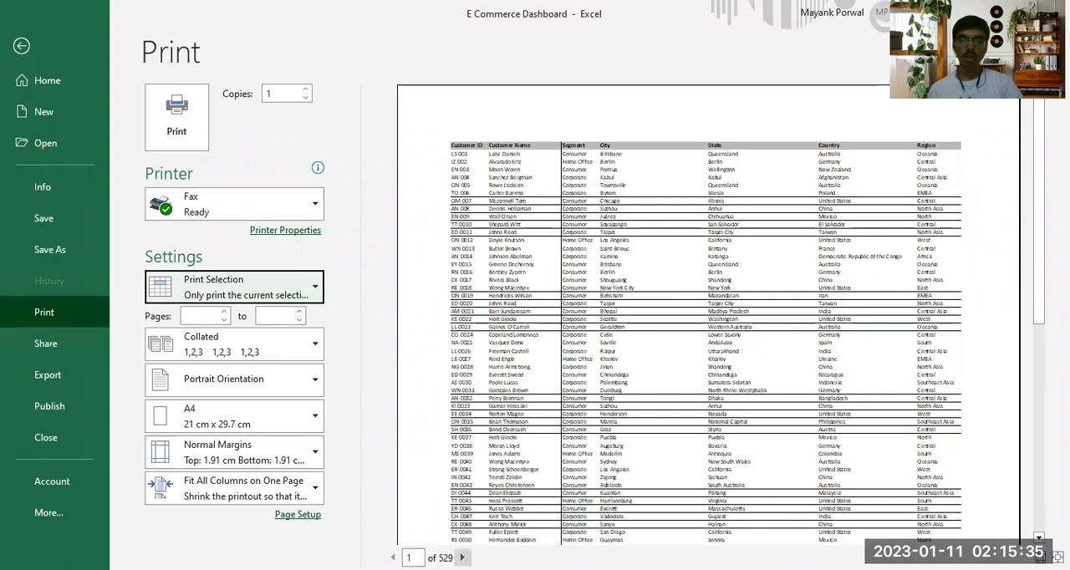
{"action": "left_click", "coordinate": [461, 557]}
{"action": "left_click", "coordinate": [462, 557]}
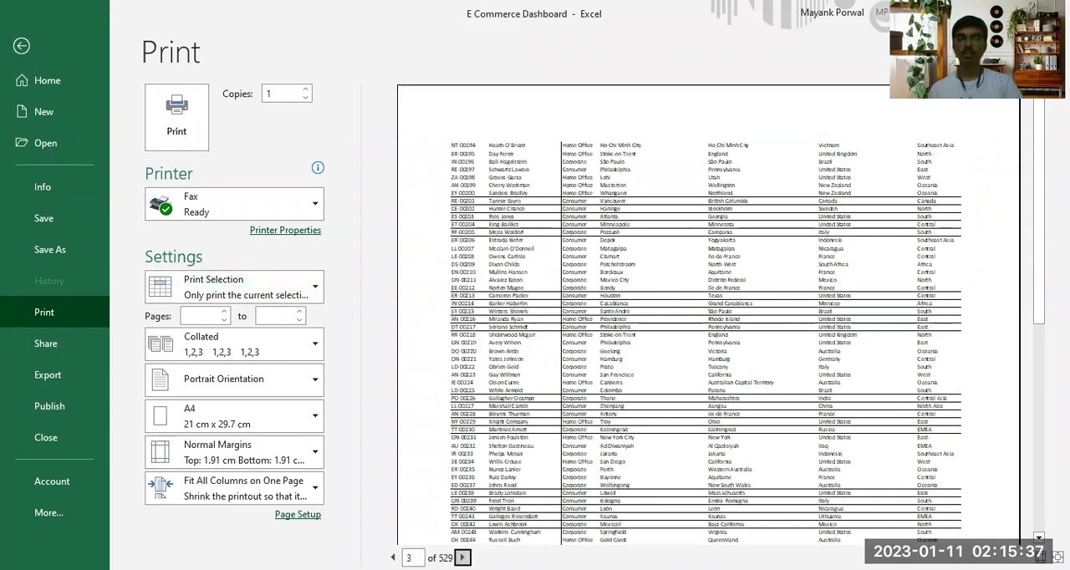
{"action": "left_click", "coordinate": [462, 558]}
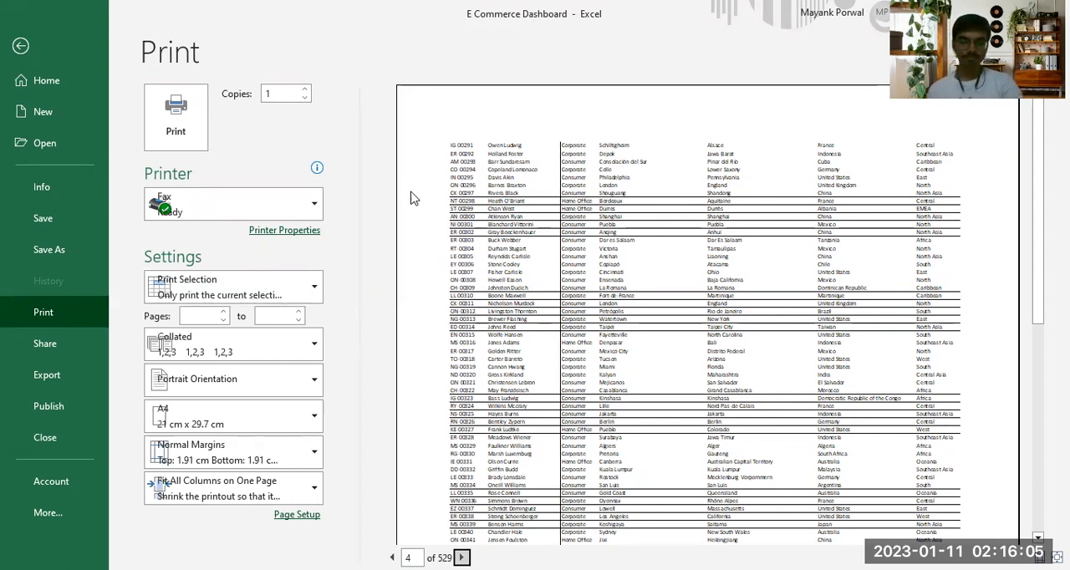
{"action": "key", "text": "Escape"}
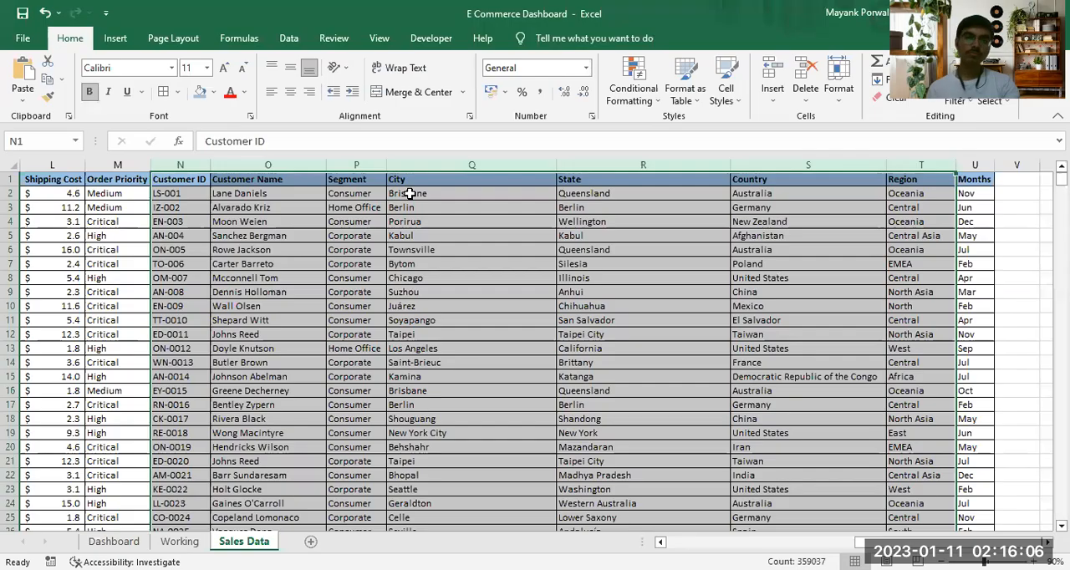
Set row 1 as the print title row repeated at the top of each page and open the print preview
{"action": "left_click", "coordinate": [165, 38]}
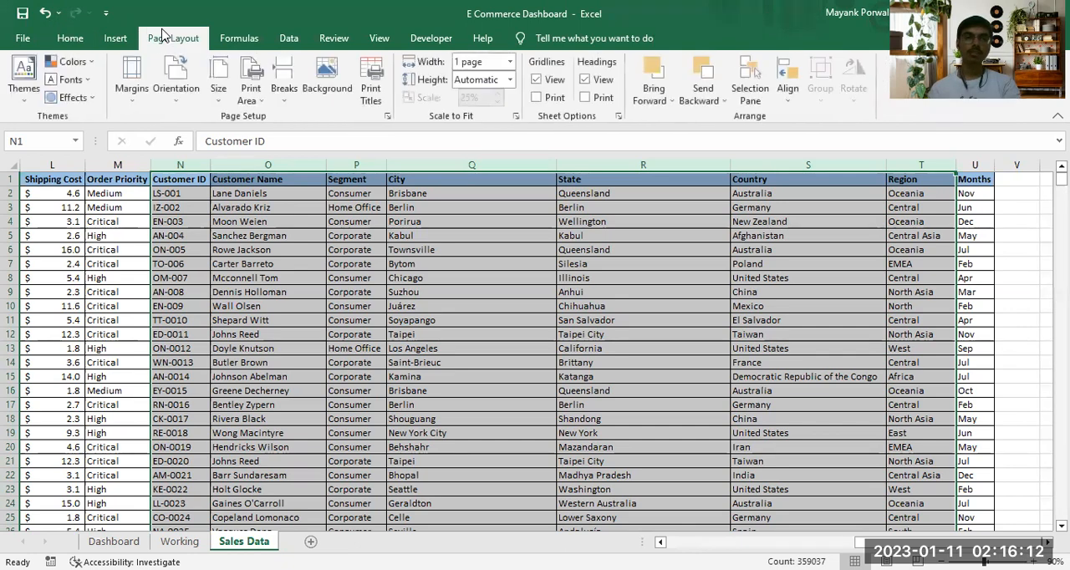
{"action": "left_click", "coordinate": [373, 94]}
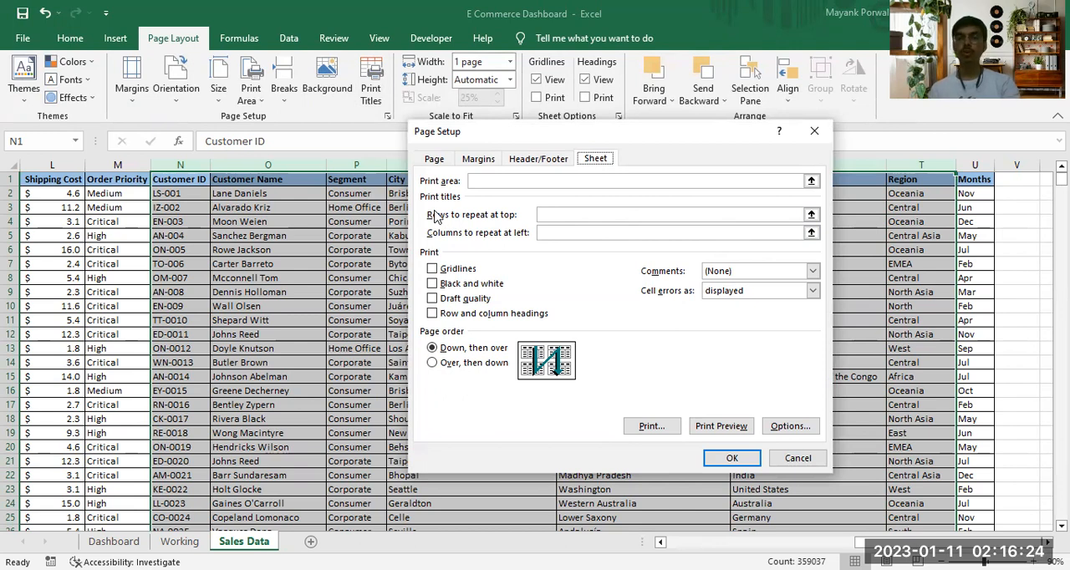
{"action": "left_click", "coordinate": [811, 215]}
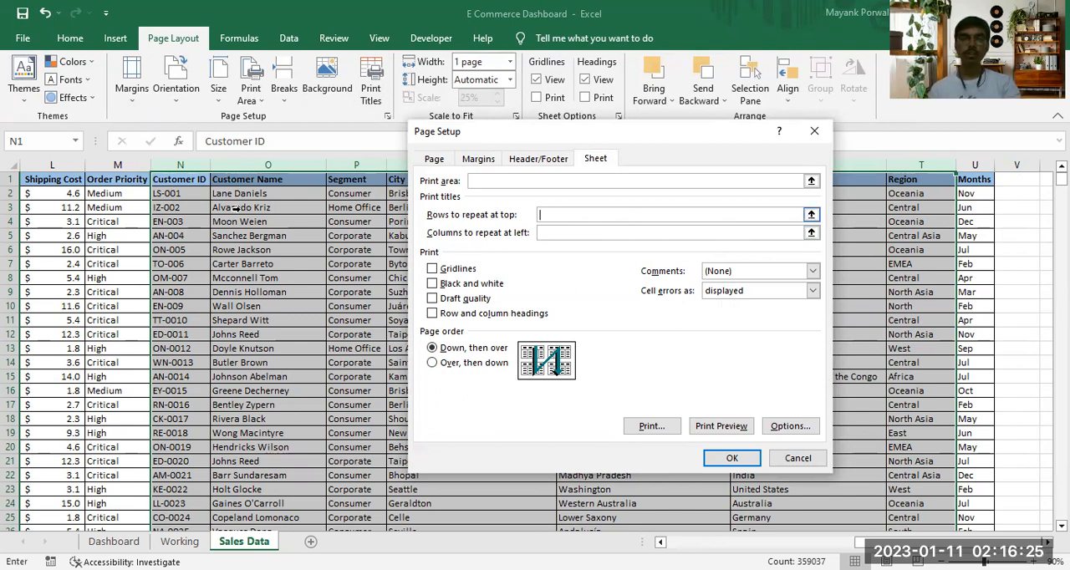
{"action": "left_click", "coordinate": [810, 215]}
{"action": "left_click", "coordinate": [10, 179]}
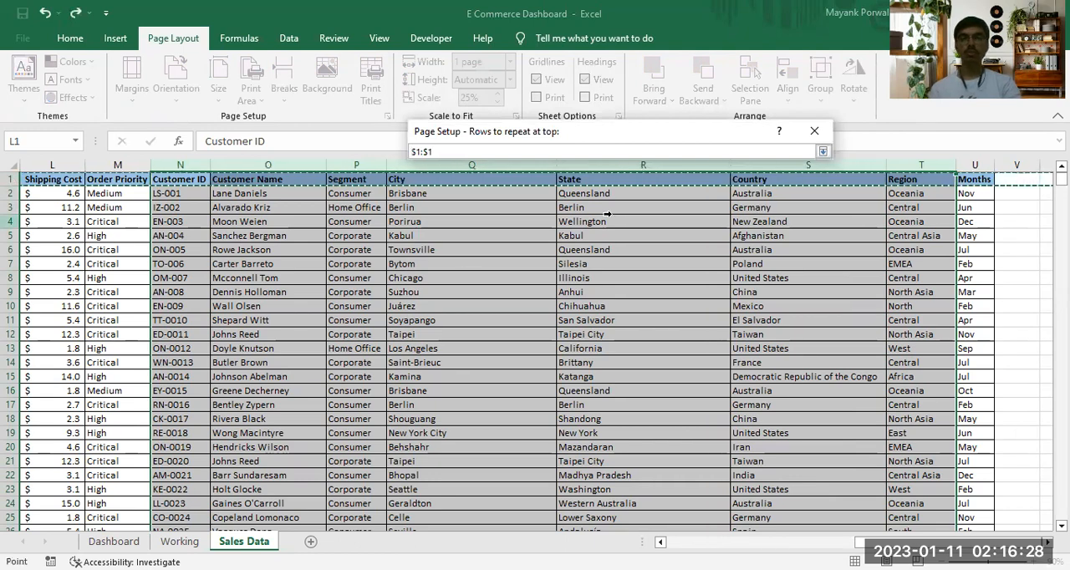
{"action": "left_click", "coordinate": [823, 151]}
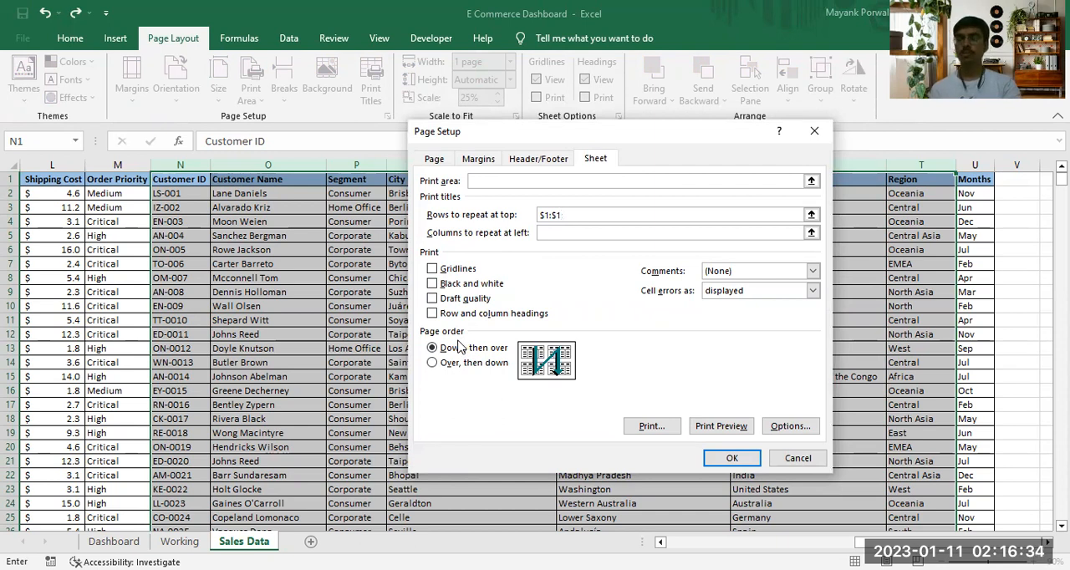
{"action": "left_click", "coordinate": [709, 429]}
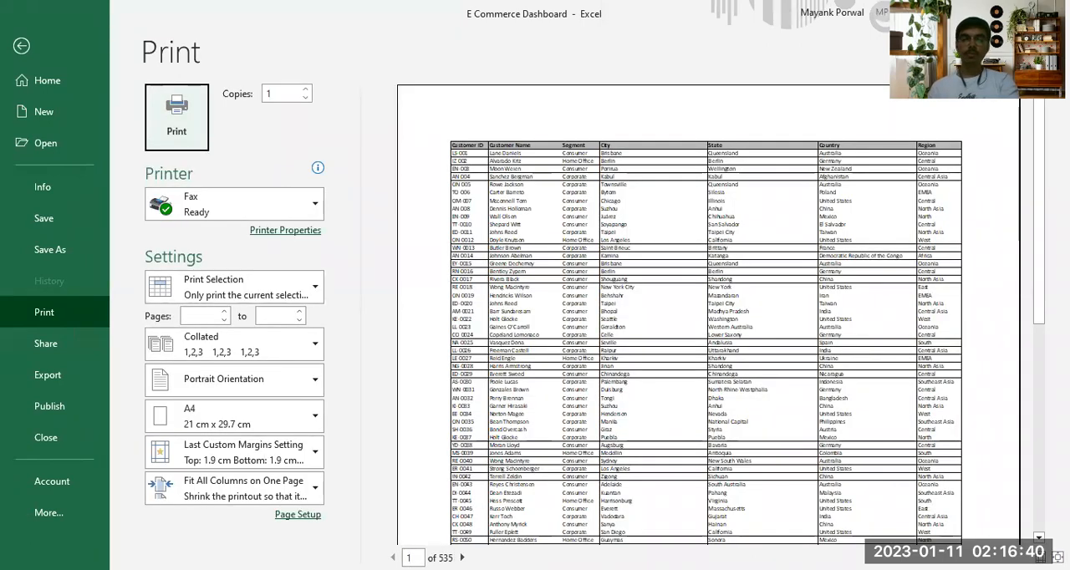
Page through the preview to page 4 to check the repeated header row
{"action": "left_click", "coordinate": [462, 557]}
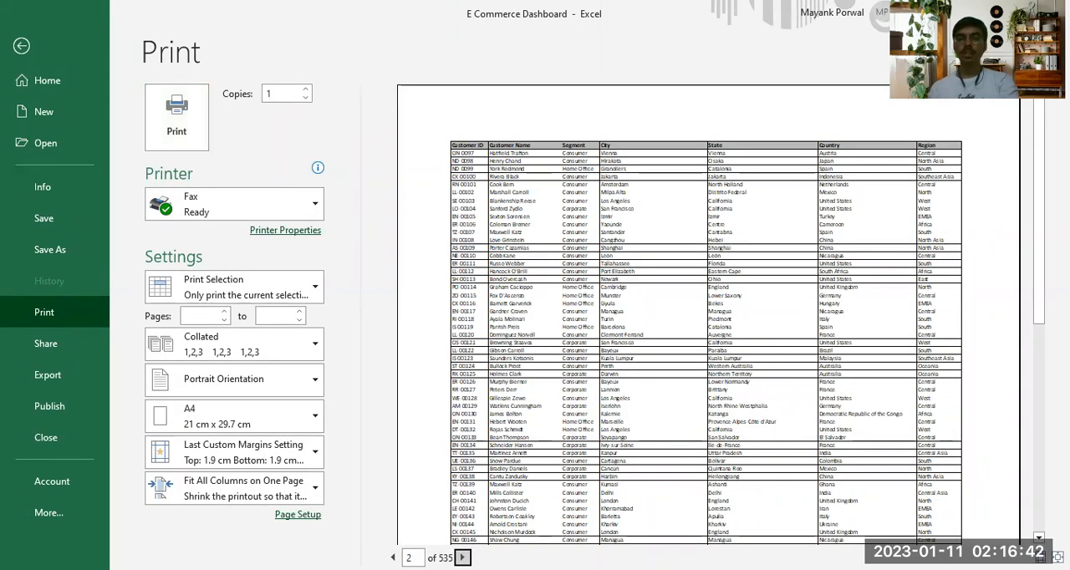
{"action": "left_click", "coordinate": [462, 557]}
{"action": "left_click", "coordinate": [461, 557]}
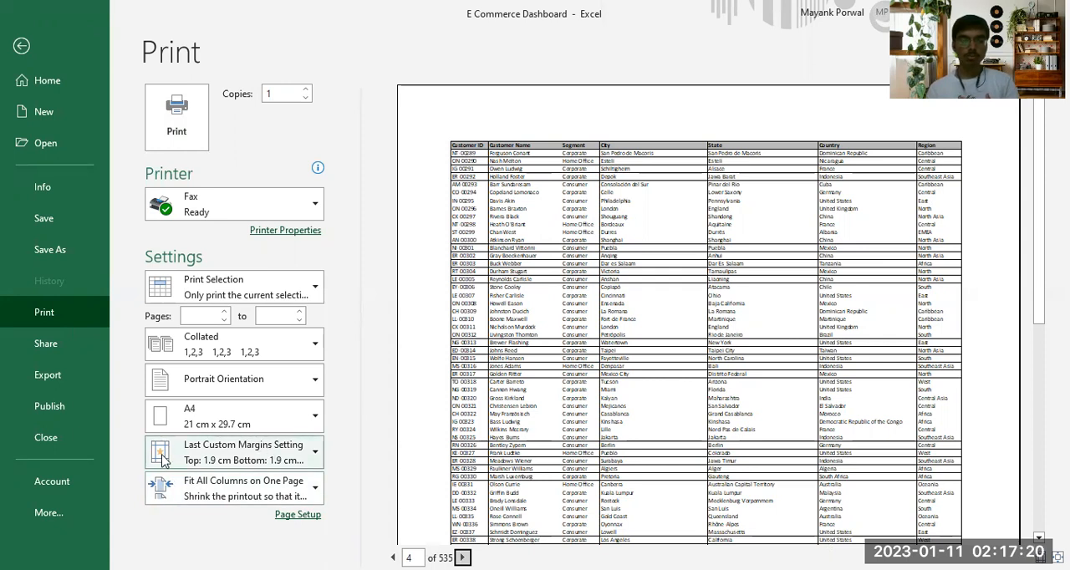
Apply the Narrow margins preset to the printout of the selected columns
{"action": "left_click", "coordinate": [224, 457]}
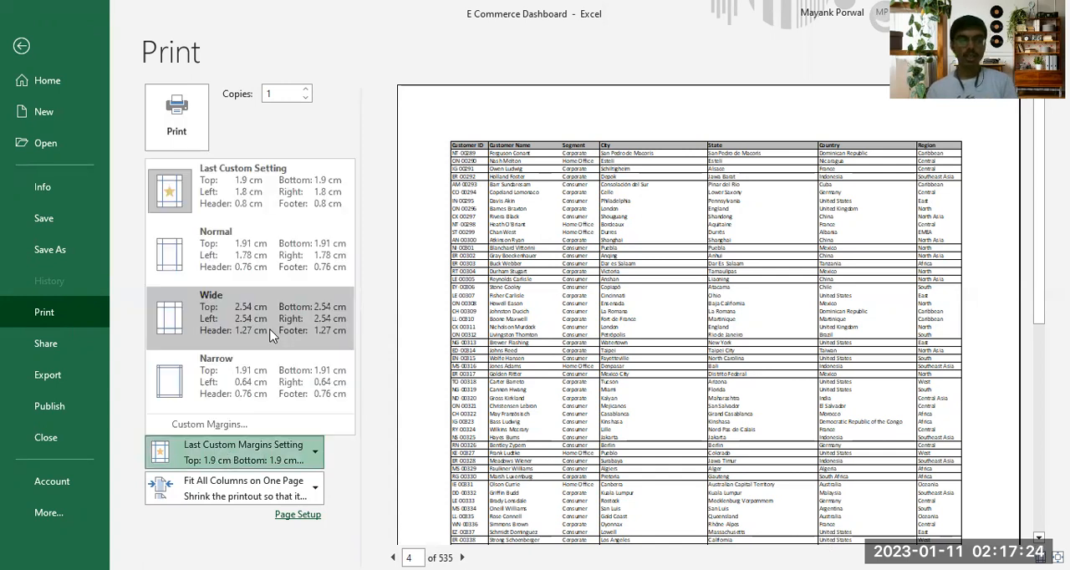
{"action": "left_click", "coordinate": [294, 371]}
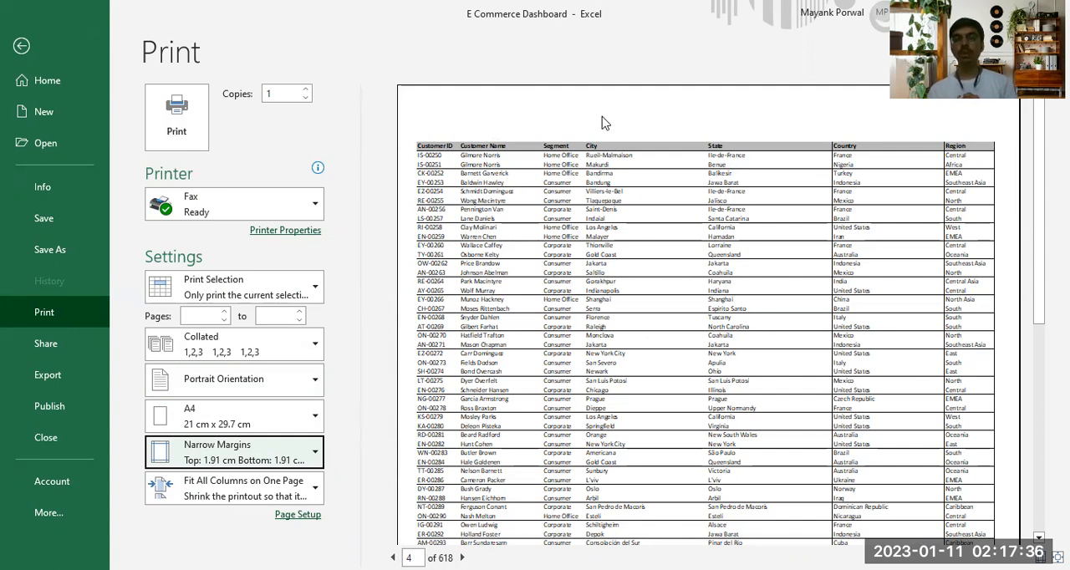
Set custom top and bottom page margins of 0.6 cm for the printout
{"action": "left_click", "coordinate": [317, 461]}
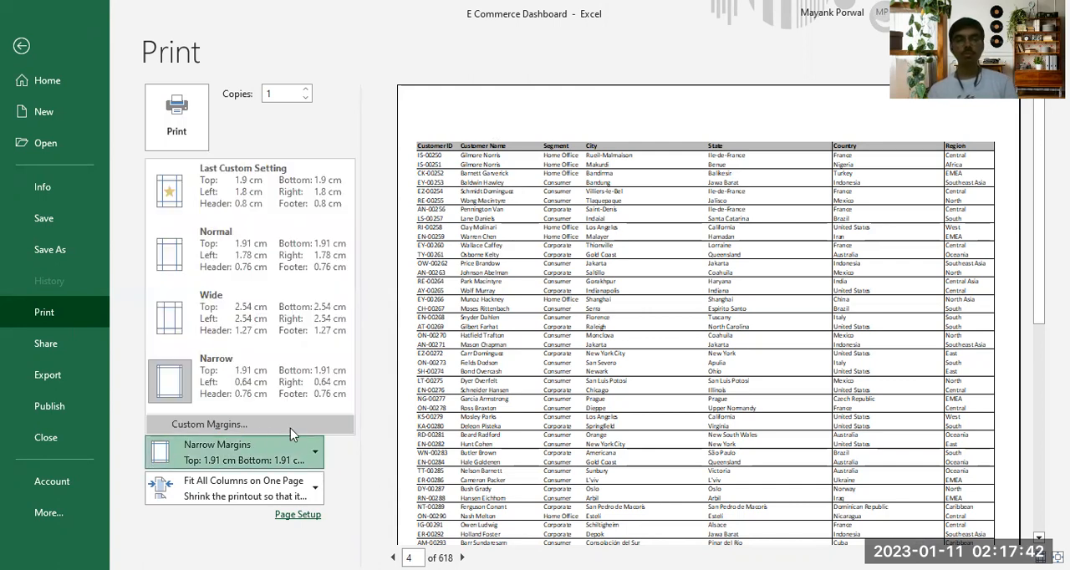
{"action": "left_click", "coordinate": [284, 425]}
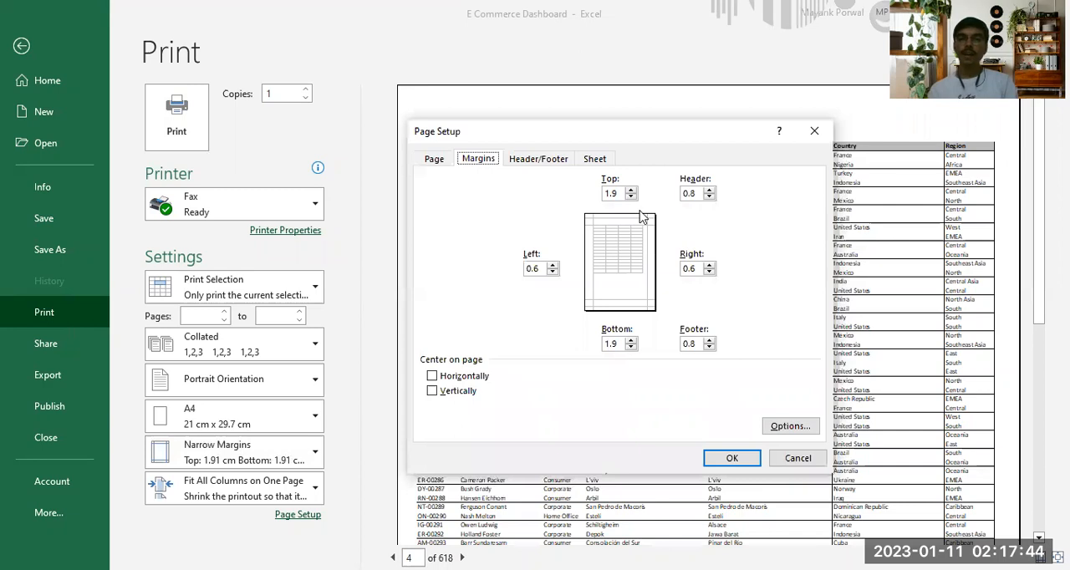
{"action": "left_click", "coordinate": [632, 197]}
{"action": "left_click", "coordinate": [632, 198]}
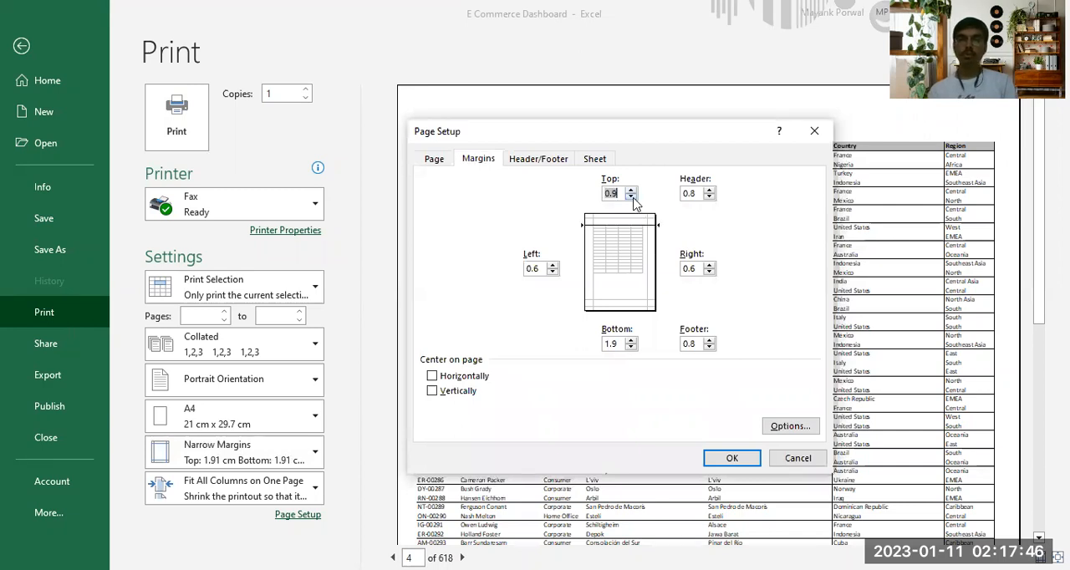
{"action": "left_click", "coordinate": [632, 198]}
{"action": "left_click", "coordinate": [632, 347]}
{"action": "left_click", "coordinate": [631, 347]}
{"action": "left_click", "coordinate": [632, 347]}
{"action": "left_click", "coordinate": [621, 344]}
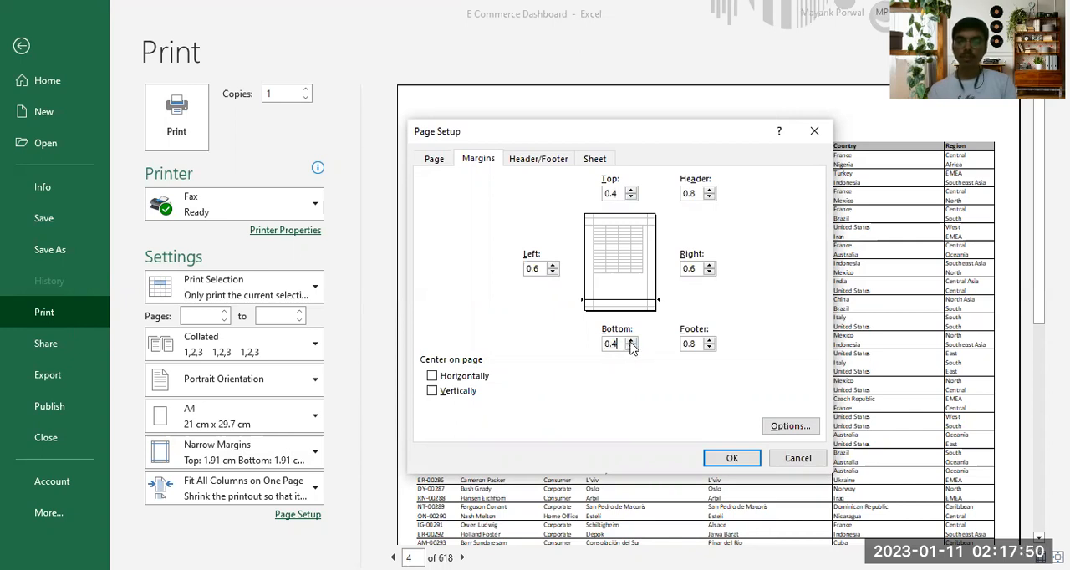
{"action": "key", "text": "BackSpace"}
{"action": "type", "text": "6"}
{"action": "left_click", "coordinate": [621, 194]}
{"action": "key", "text": "BackSpace"}
{"action": "type", "text": "6"}
{"action": "left_click", "coordinate": [730, 456]}
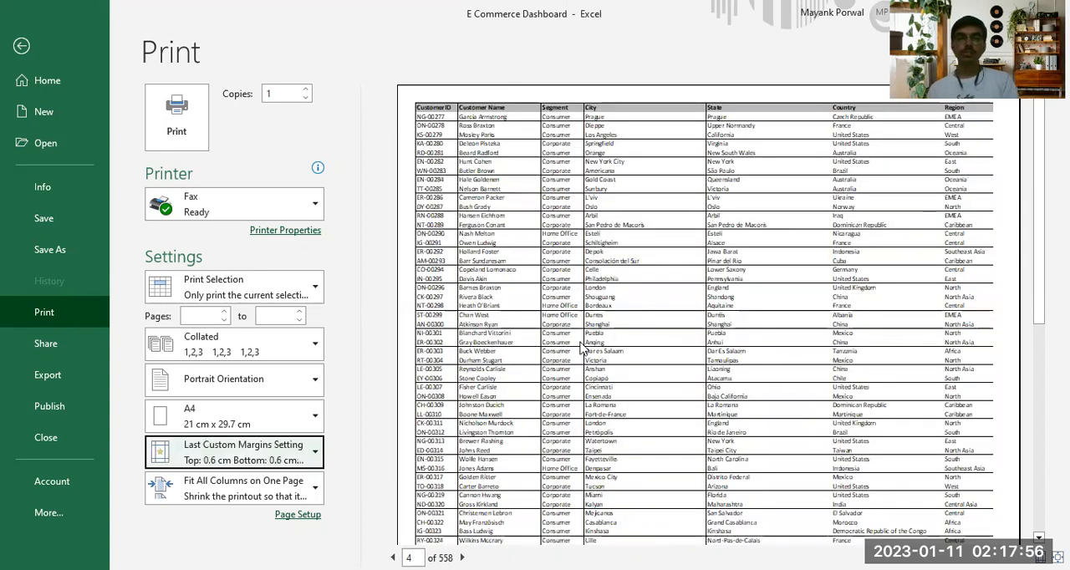
Examine previewed page 4 from header to last row to check how the data fits within the reduced margins
{"action": "scroll", "coordinate": [710, 324], "scroll_direction": "down", "scroll_amount": 1}
{"action": "scroll", "coordinate": [711, 325], "scroll_direction": "down", "scroll_amount": 5}
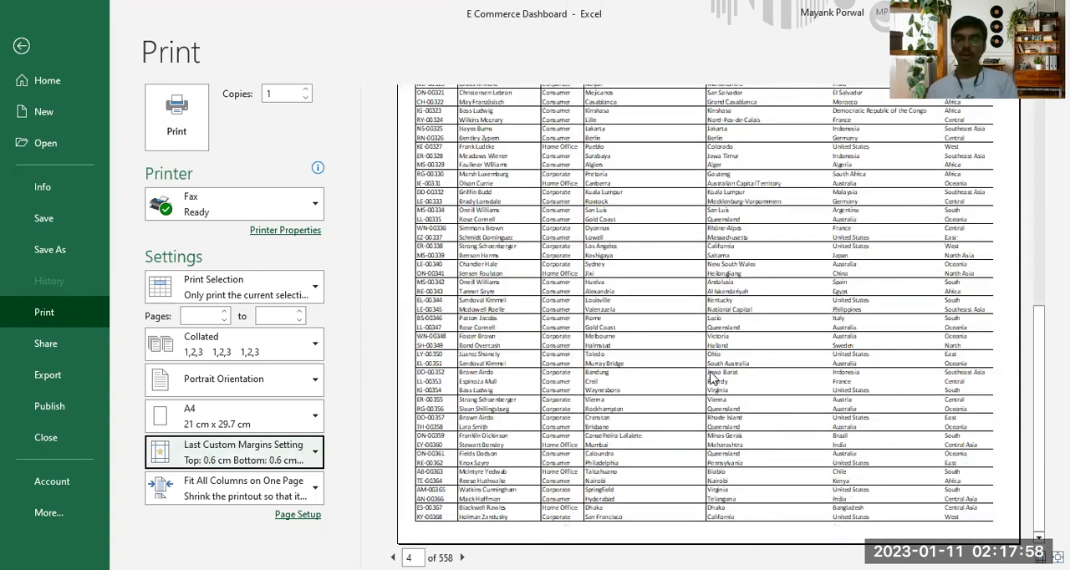
{"action": "scroll", "coordinate": [711, 373], "scroll_direction": "up", "scroll_amount": 6}
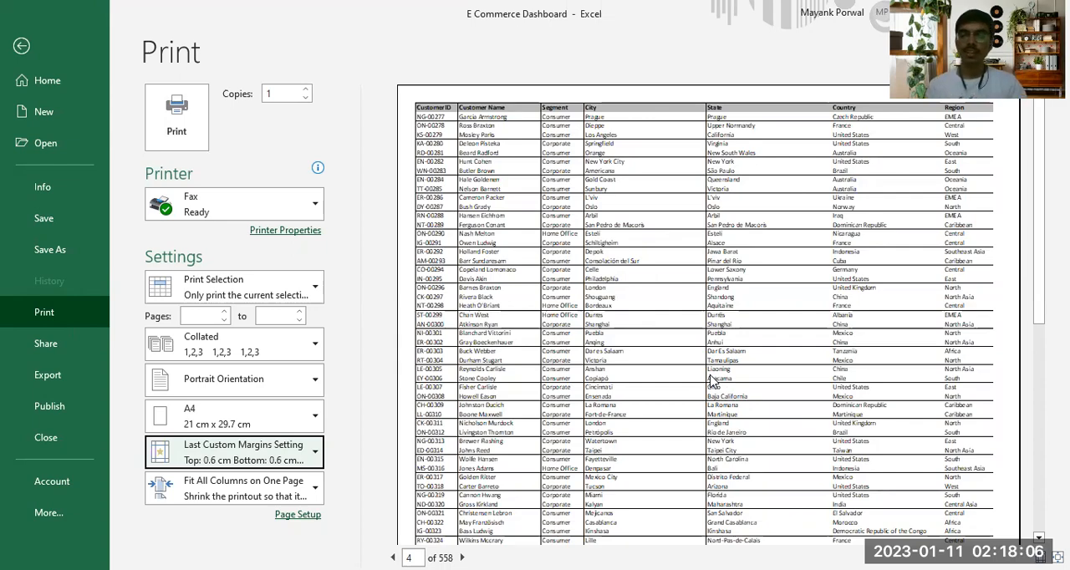
Return to the Sales Data worksheet, clear the column selection and go to cell A8
{"action": "key", "text": "Escape"}
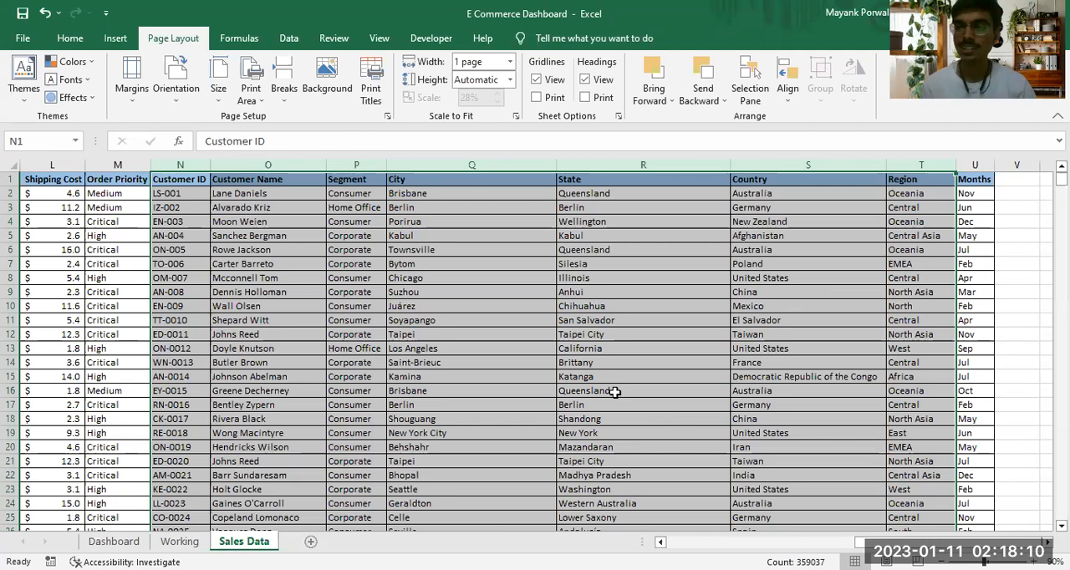
{"action": "left_click", "coordinate": [199, 280]}
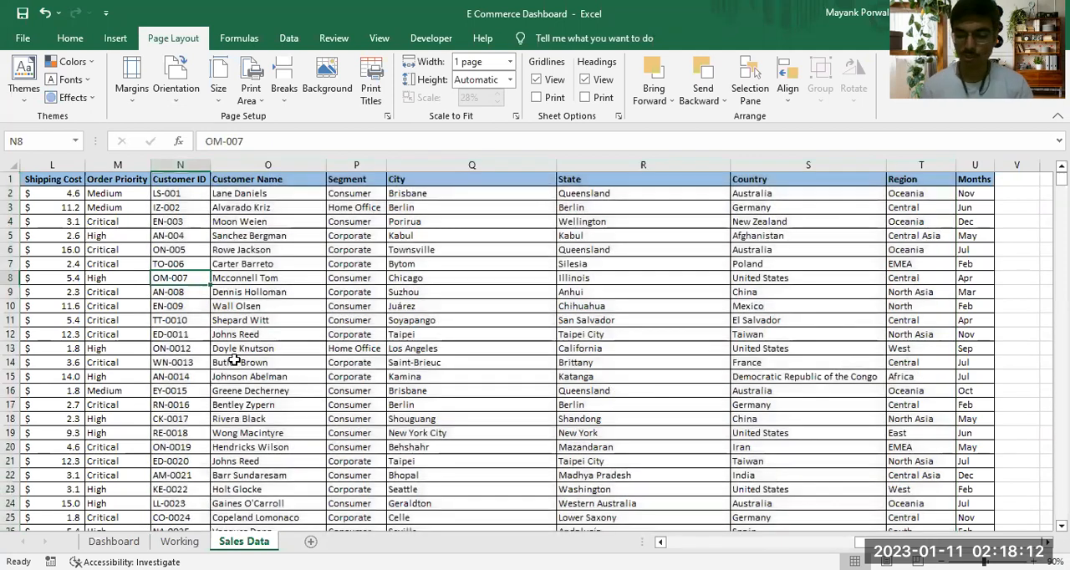
{"action": "key", "text": "ctrl+Left"}
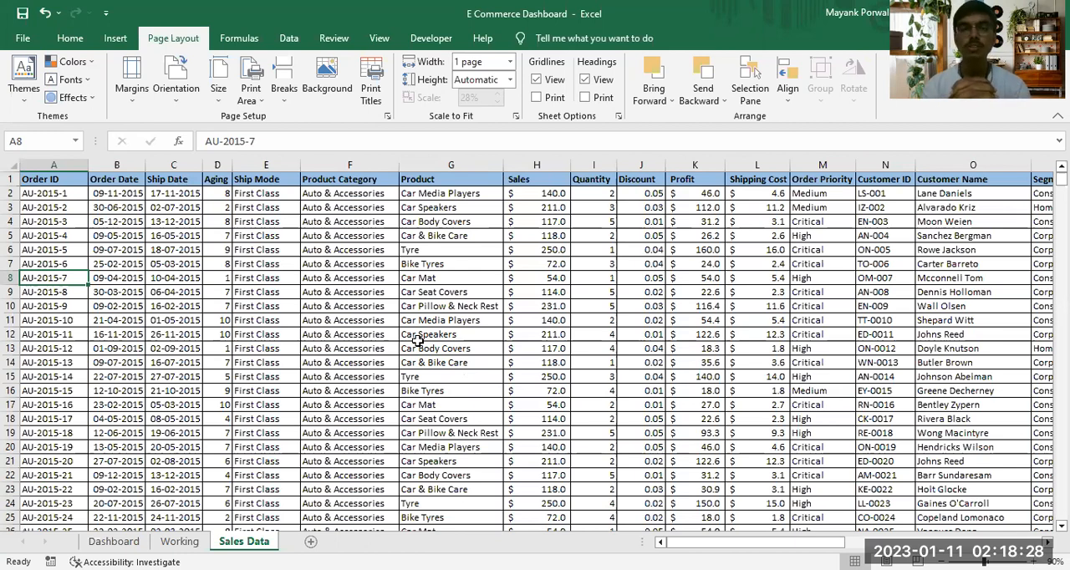
Start adding a sheet background and search Bing for "watermark" pictures
{"action": "left_click", "coordinate": [333, 76]}
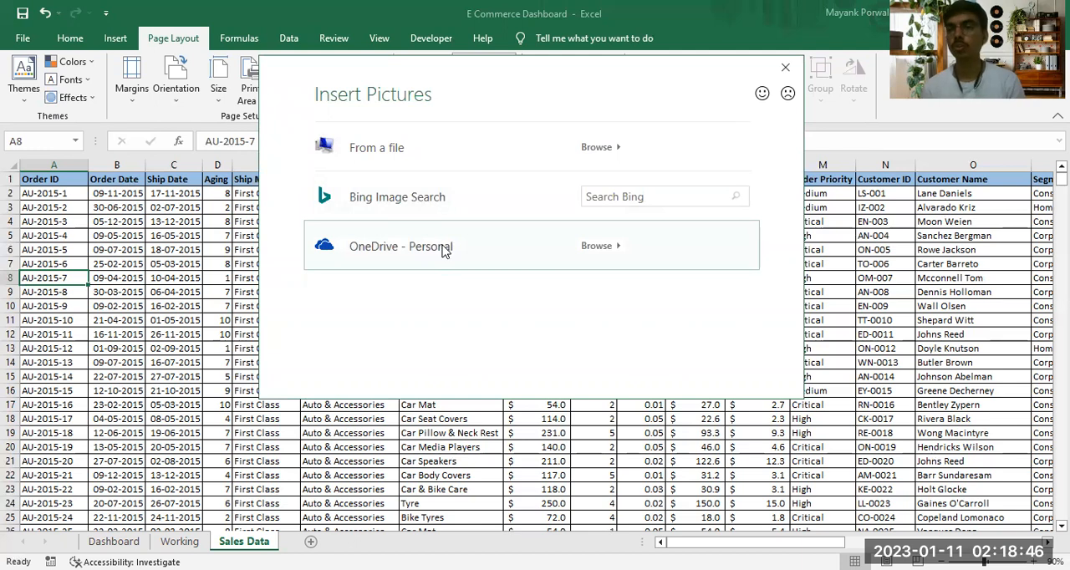
{"action": "left_click", "coordinate": [594, 197]}
{"action": "type", "text": "watermark"}
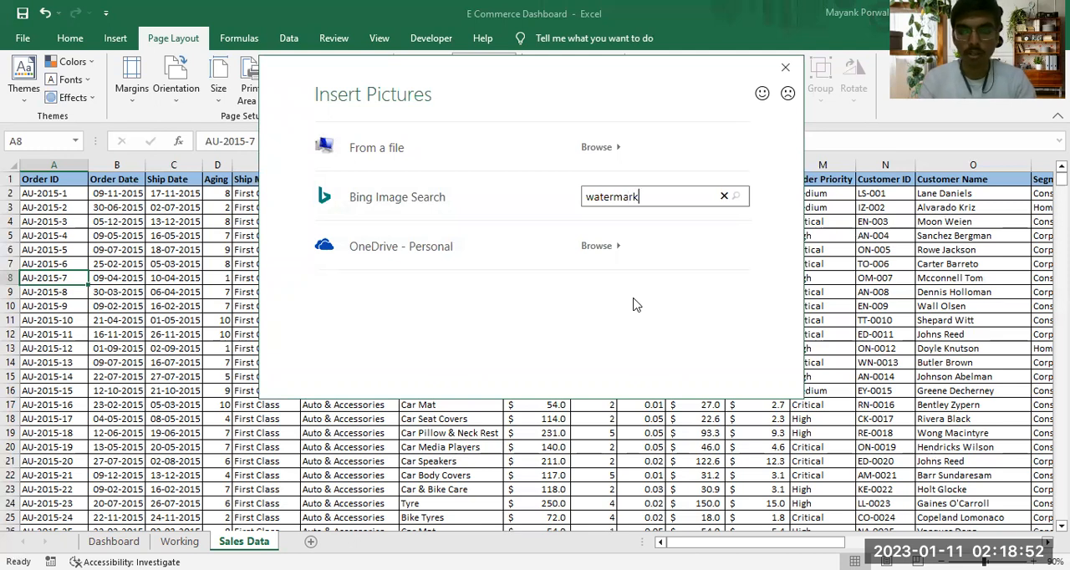
{"action": "key", "text": "Return"}
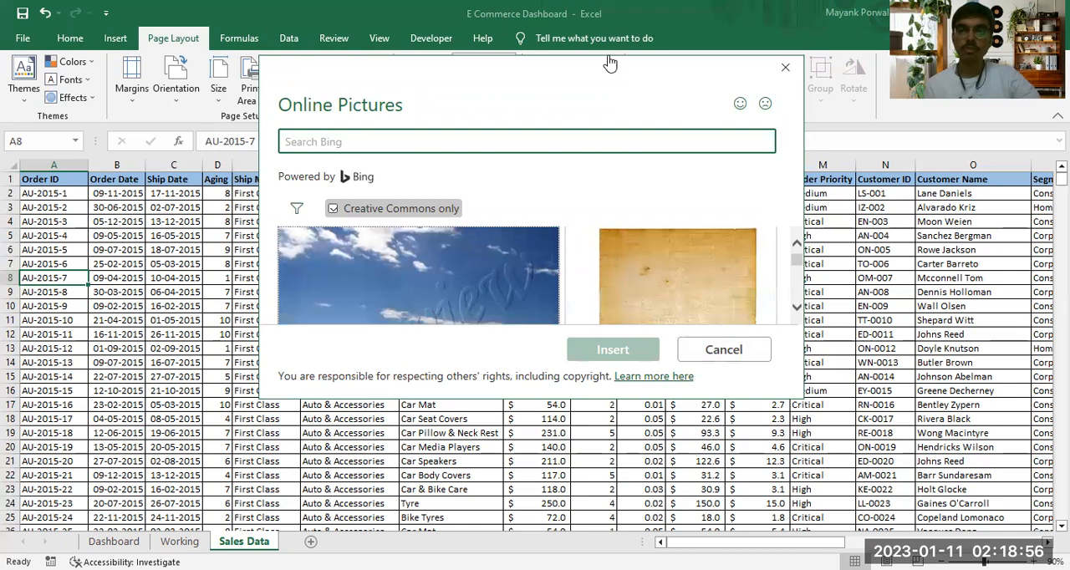
Insert the red diagonal SAMPLE picture from the enlarged results as the sheet background and check it across the data rows
{"action": "left_click_drag", "start_coordinate": [610, 63], "coordinate": [579, 37]}
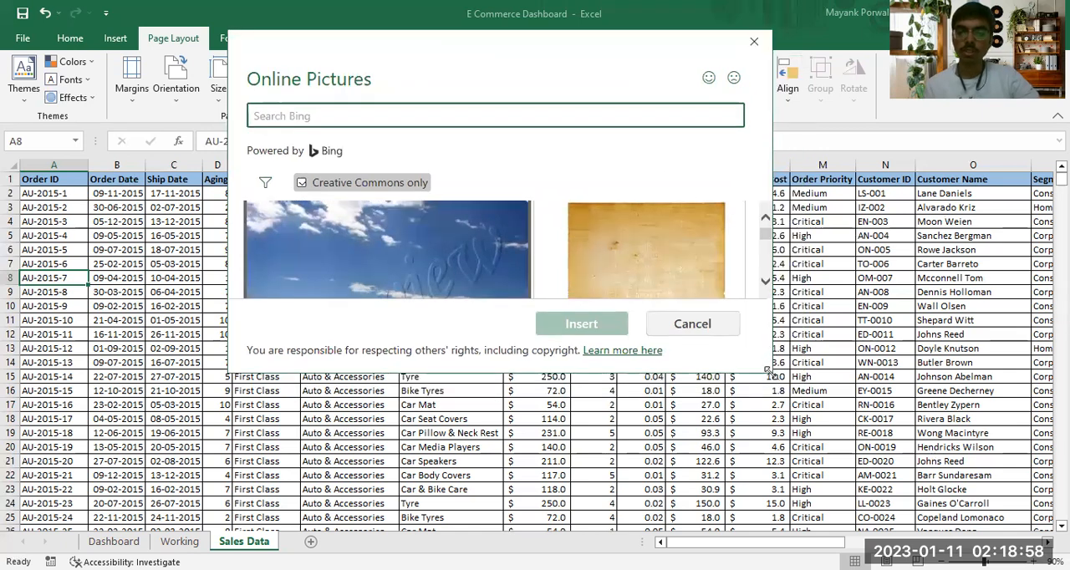
{"action": "left_click_drag", "start_coordinate": [767, 369], "coordinate": [967, 487]}
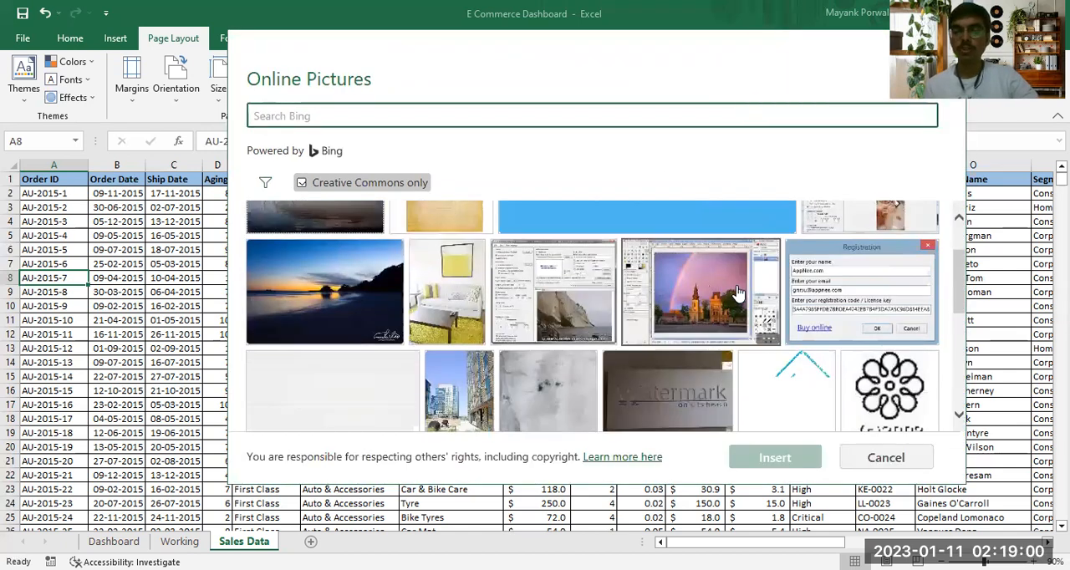
{"action": "scroll", "coordinate": [735, 283], "scroll_direction": "down", "scroll_amount": 10}
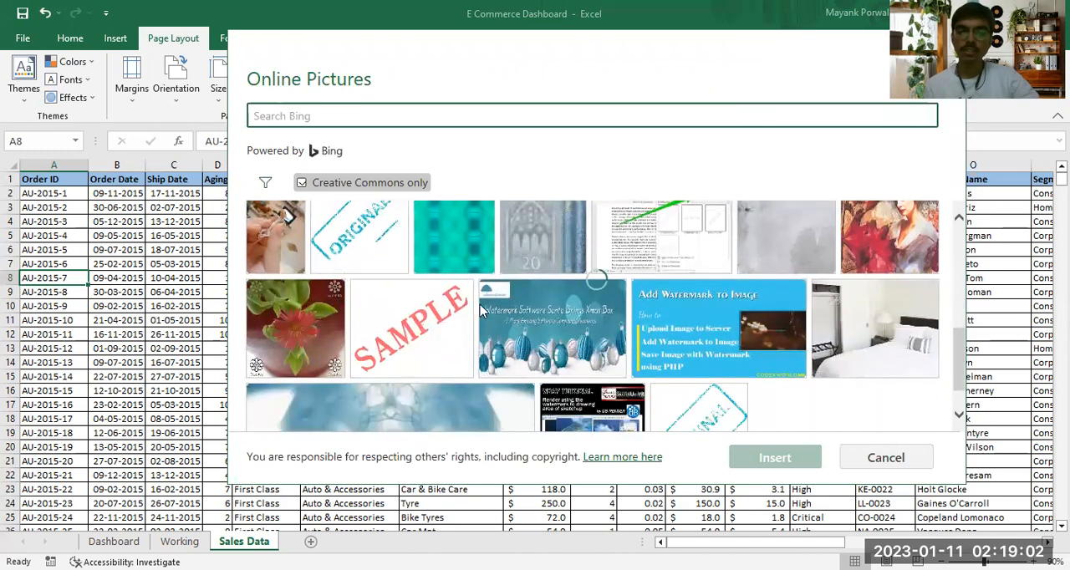
{"action": "left_click", "coordinate": [429, 320]}
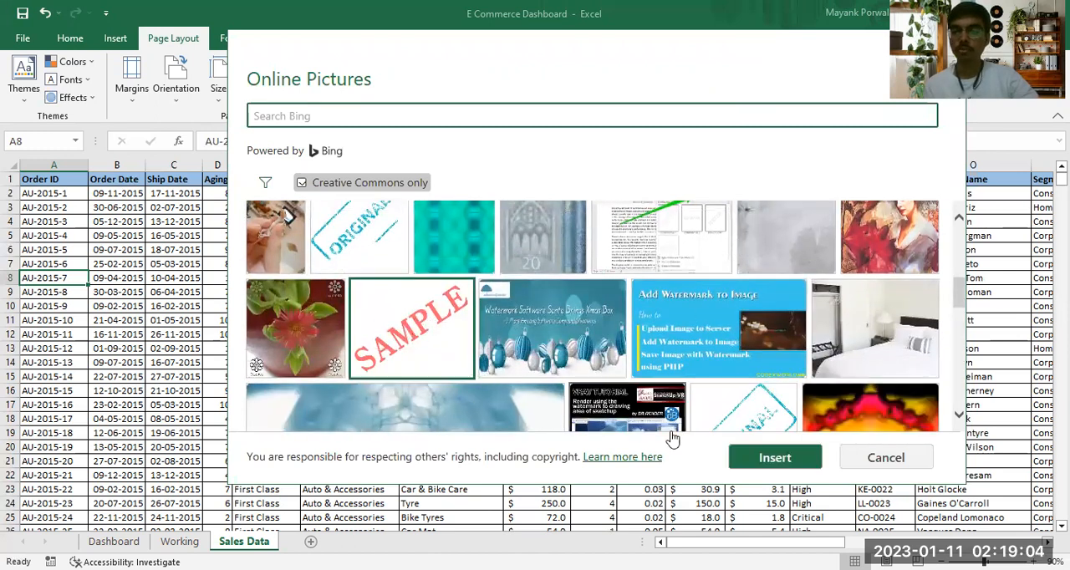
{"action": "left_click", "coordinate": [748, 459]}
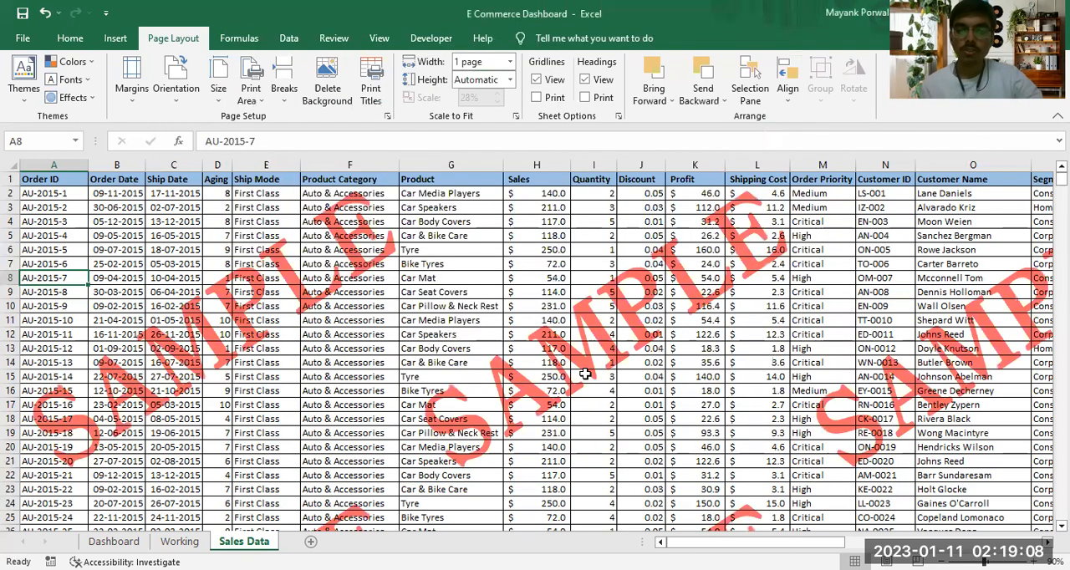
{"action": "scroll", "coordinate": [606, 378], "scroll_direction": "down", "scroll_amount": 4}
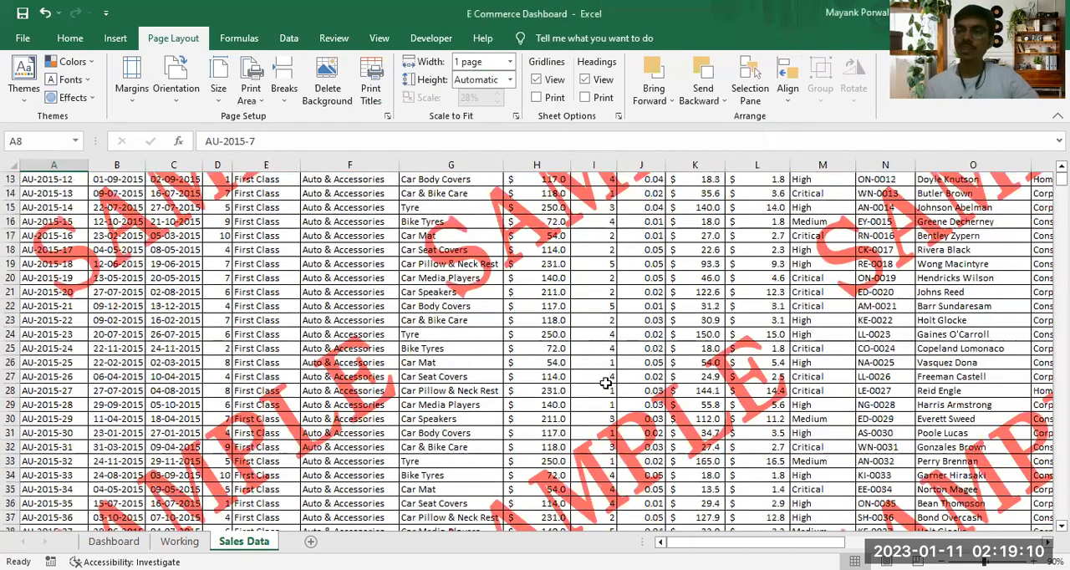
{"action": "scroll", "coordinate": [605, 381], "scroll_direction": "up", "scroll_amount": 4}
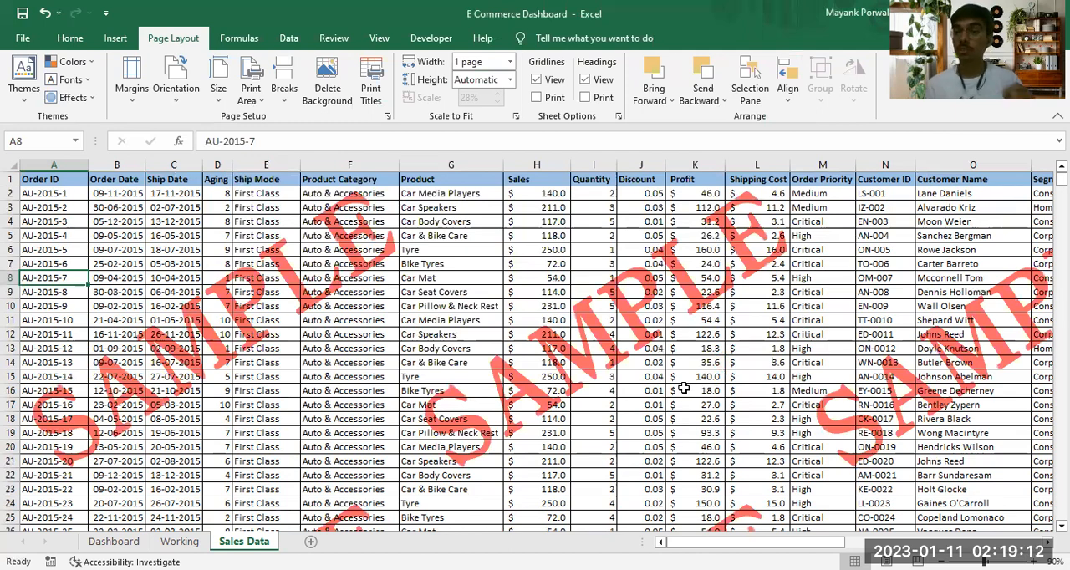